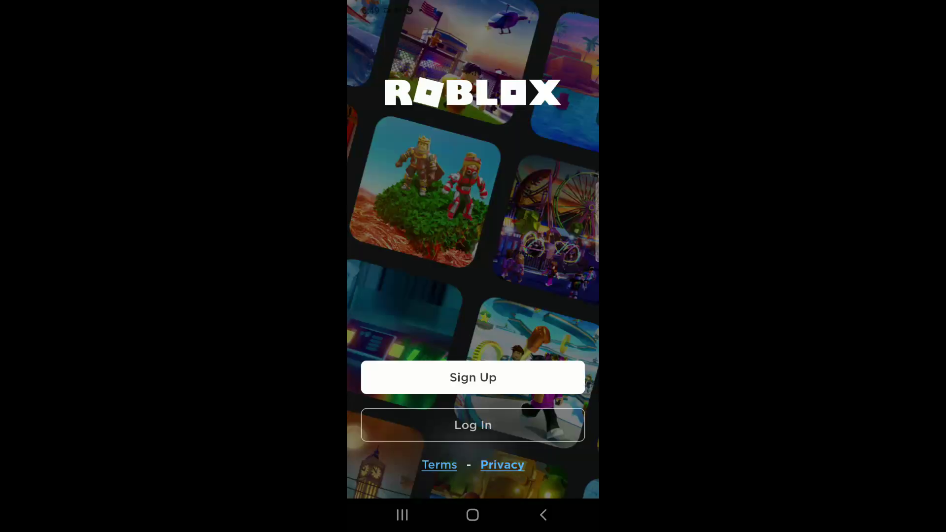
- Bring up the Roblox login form, then return to the phone's home screen
{"action": "left_click", "coordinate": [473, 425]}
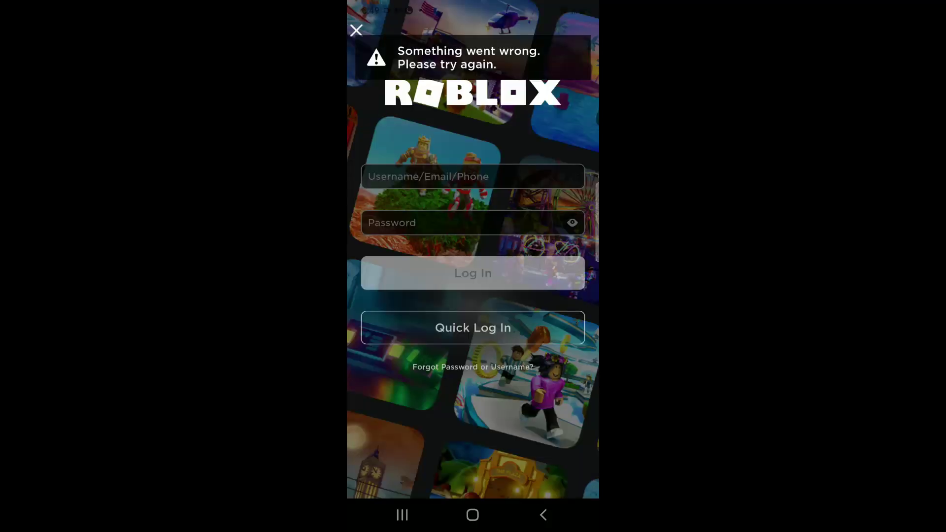
{"action": "left_click", "coordinate": [473, 516]}
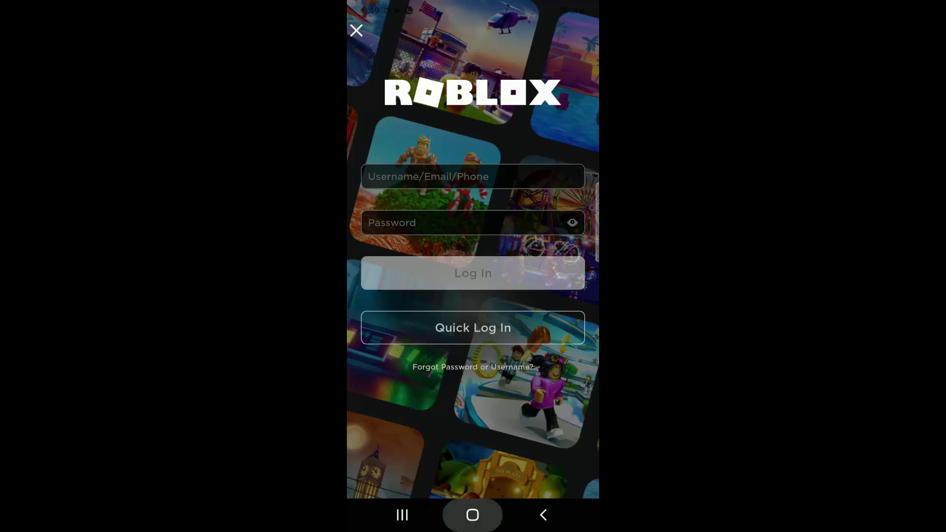
- Launch Chrome from the Google folder and search for 'down detector roblox'
{"action": "left_click_drag", "start_coordinate": [399, 332], "coordinate": [562, 333]}
{"action": "left_click", "coordinate": [384, 95]}
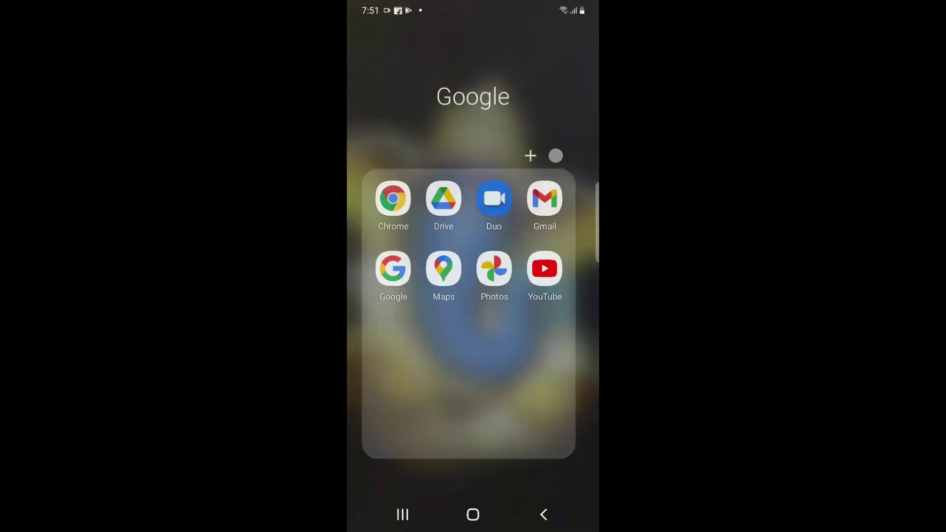
{"action": "left_click", "coordinate": [393, 199]}
{"action": "left_click", "coordinate": [458, 119]}
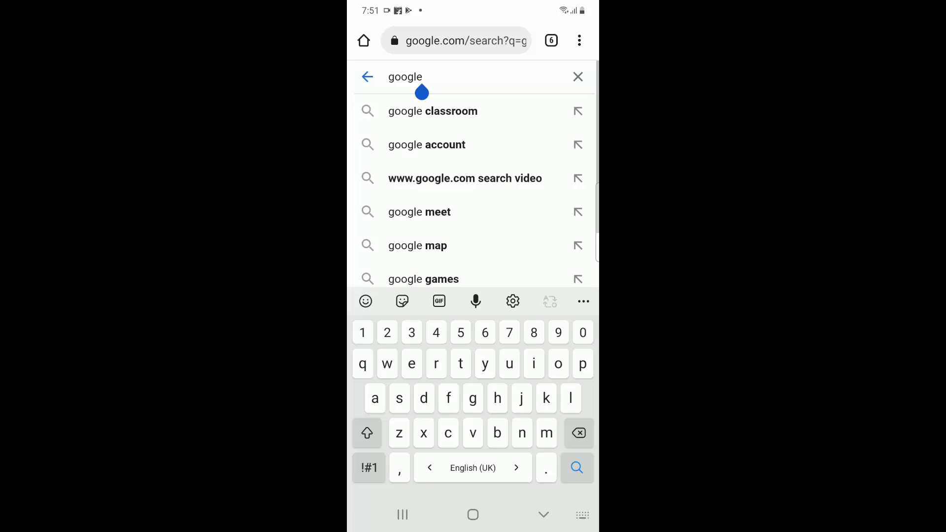
{"action": "key", "text": "BackSpace"}
{"action": "key", "text": "BackSpace"}
{"action": "key", "text": "BackSpace"}
{"action": "key", "text": "BackSpace"}
{"action": "key", "text": "BackSpace"}
{"action": "key", "text": "BackSpace"}
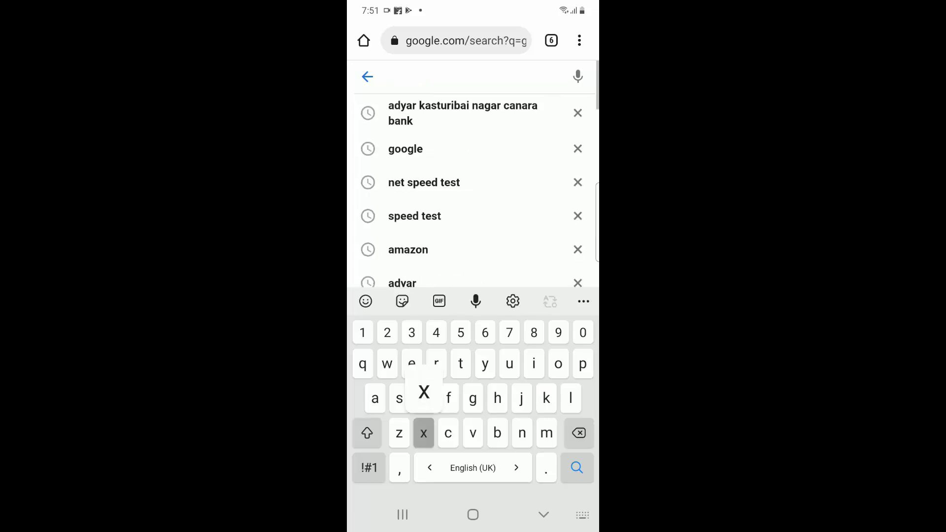
{"action": "type", "text": "down"}
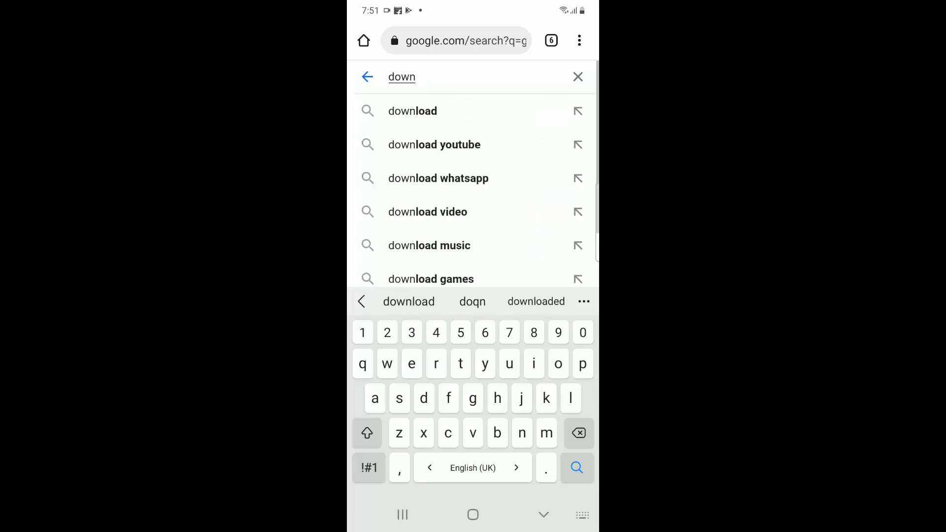
{"action": "type", "text": " det"}
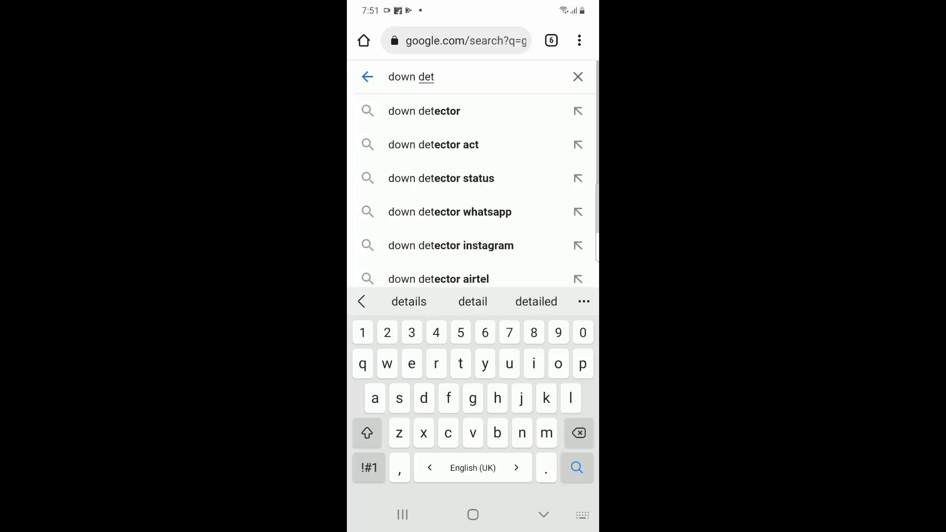
{"action": "type", "text": "ector r"}
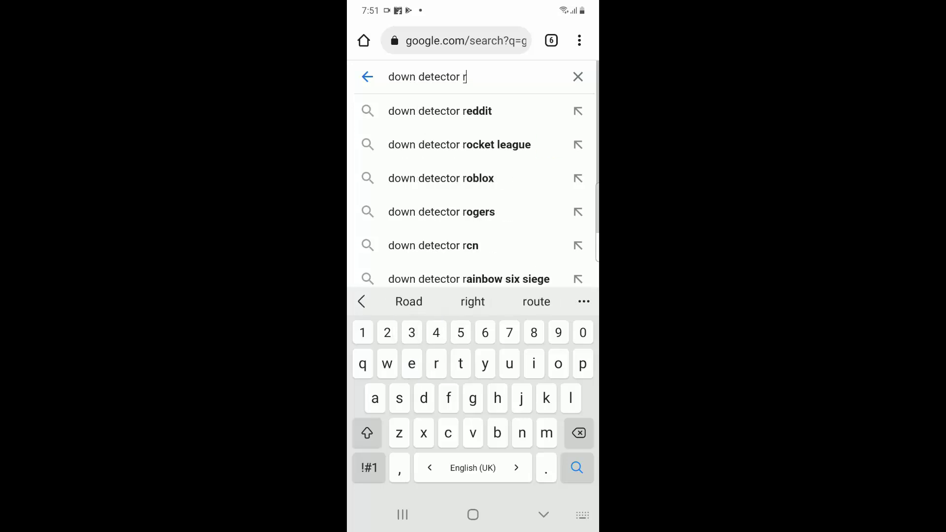
{"action": "type", "text": "ob"}
{"action": "left_click", "coordinate": [440, 111]}
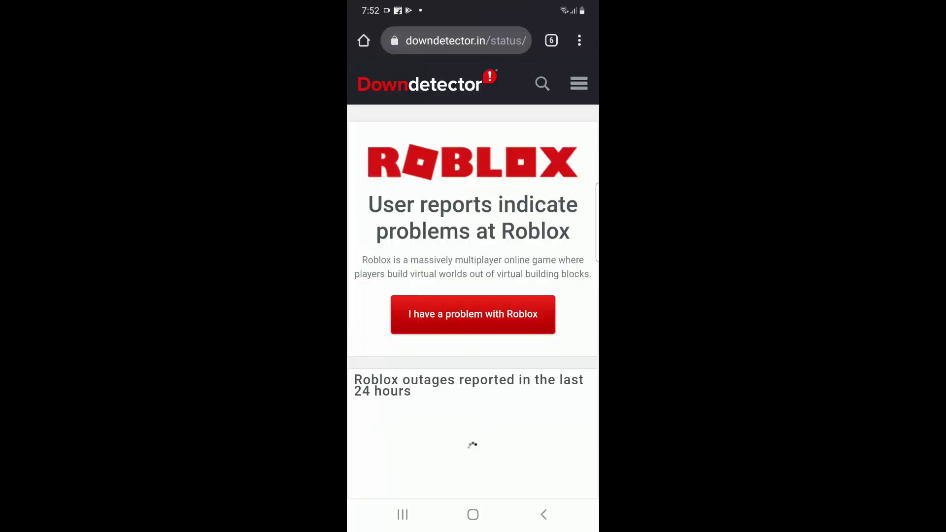
{"action": "scroll", "coordinate": [473, 296], "scroll_direction": "down", "scroll_amount": 5}
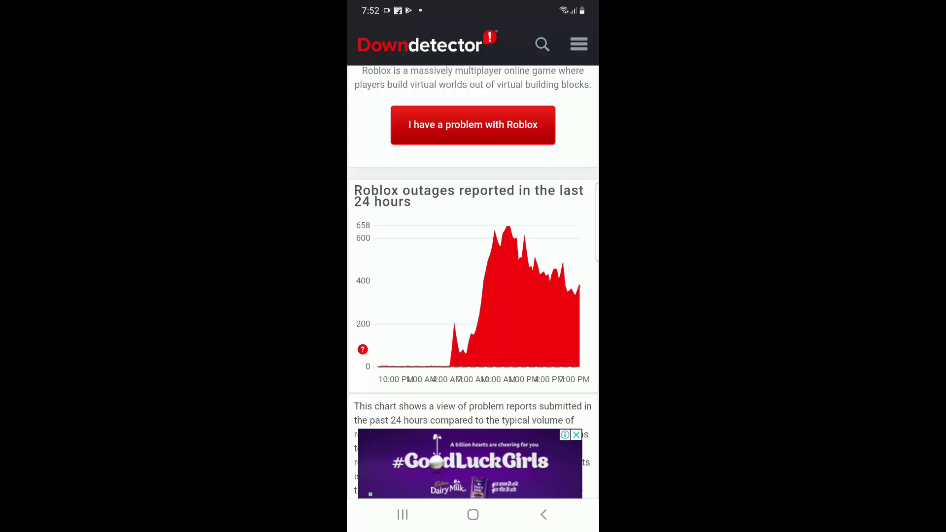
- Dismiss the cookie consent prompt on Downdetector's Roblox status page
{"action": "left_click", "coordinate": [473, 154]}
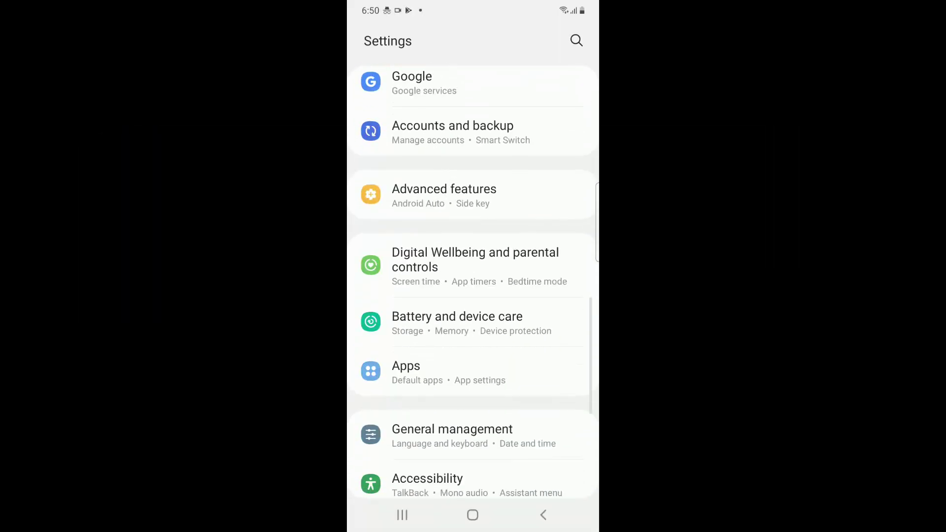
- Go to Settings > Apps and open Roblox's App info page
{"action": "left_click", "coordinate": [474, 281]}
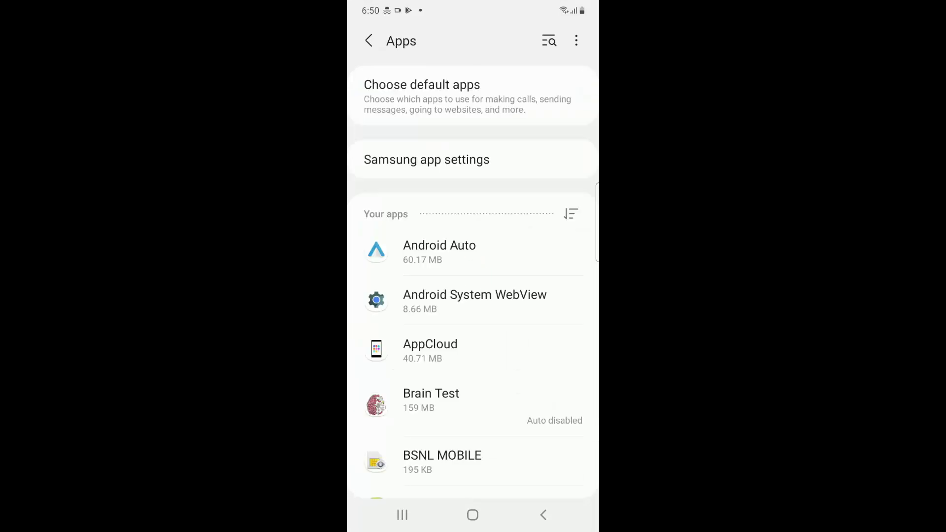
{"action": "scroll", "coordinate": [473, 296], "scroll_direction": "down", "scroll_amount": 2}
{"action": "scroll", "coordinate": [474, 295], "scroll_direction": "down", "scroll_amount": 5}
{"action": "scroll", "coordinate": [474, 296], "scroll_direction": "down", "scroll_amount": 6}
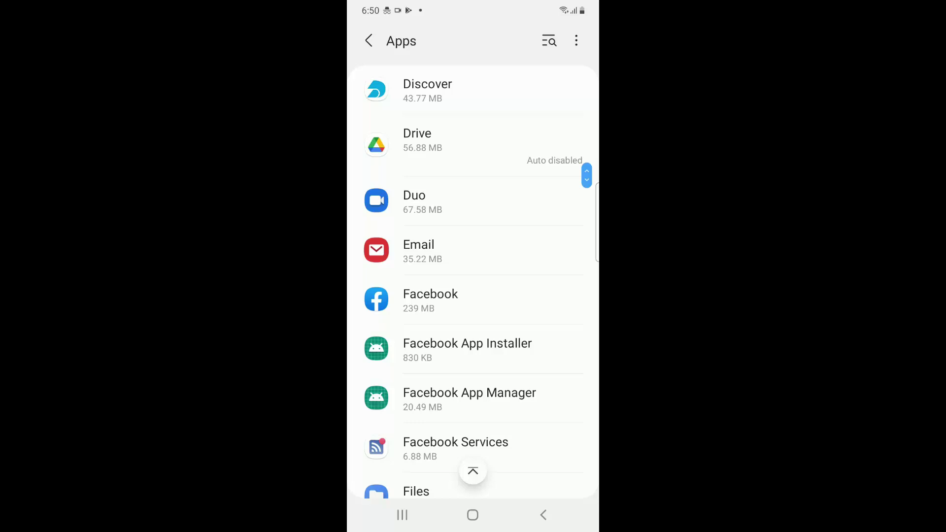
{"action": "scroll", "coordinate": [473, 296], "scroll_direction": "down", "scroll_amount": 5}
{"action": "scroll", "coordinate": [473, 296], "scroll_direction": "down", "scroll_amount": 5}
{"action": "scroll", "coordinate": [473, 295], "scroll_direction": "down", "scroll_amount": 5}
{"action": "scroll", "coordinate": [473, 296], "scroll_direction": "down", "scroll_amount": 5}
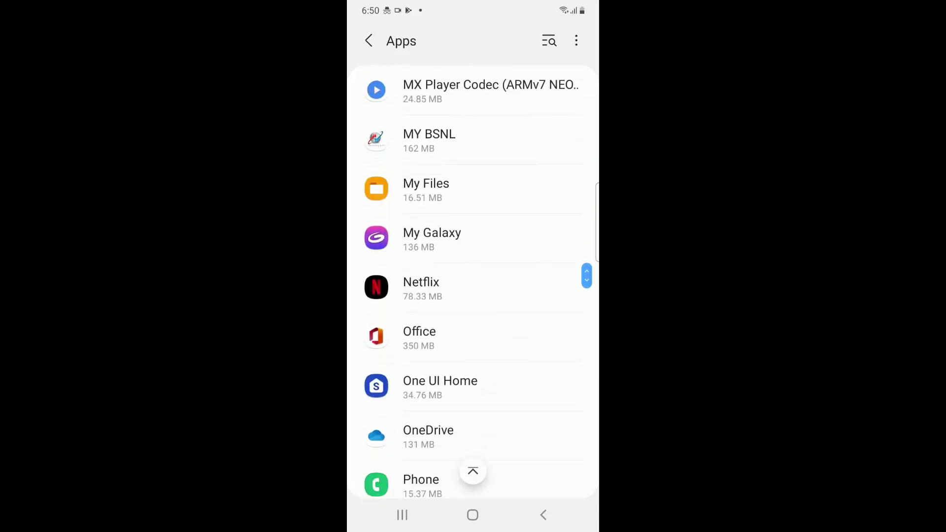
{"action": "scroll", "coordinate": [473, 296], "scroll_direction": "down", "scroll_amount": 5}
{"action": "scroll", "coordinate": [473, 296], "scroll_direction": "down", "scroll_amount": 5}
{"action": "left_click", "coordinate": [473, 249]}
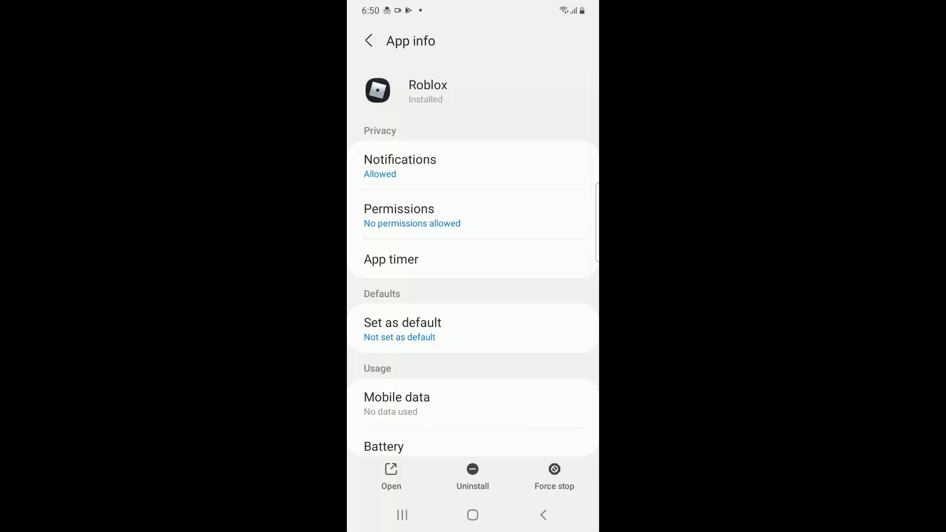
- Allow Roblox media-only Files and media access and Microphone access while using the app
{"action": "left_click", "coordinate": [412, 214]}
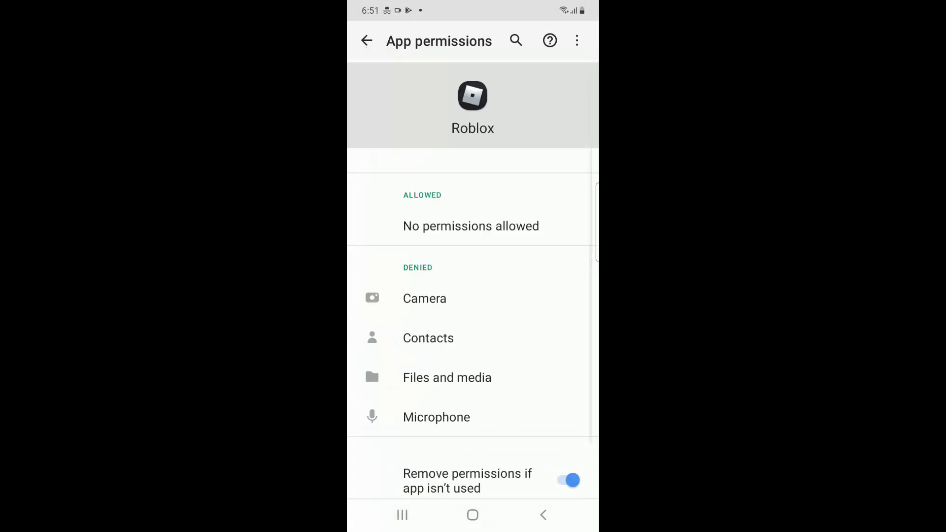
{"action": "left_click", "coordinate": [447, 377]}
{"action": "left_click", "coordinate": [375, 218]}
{"action": "left_click", "coordinate": [367, 40]}
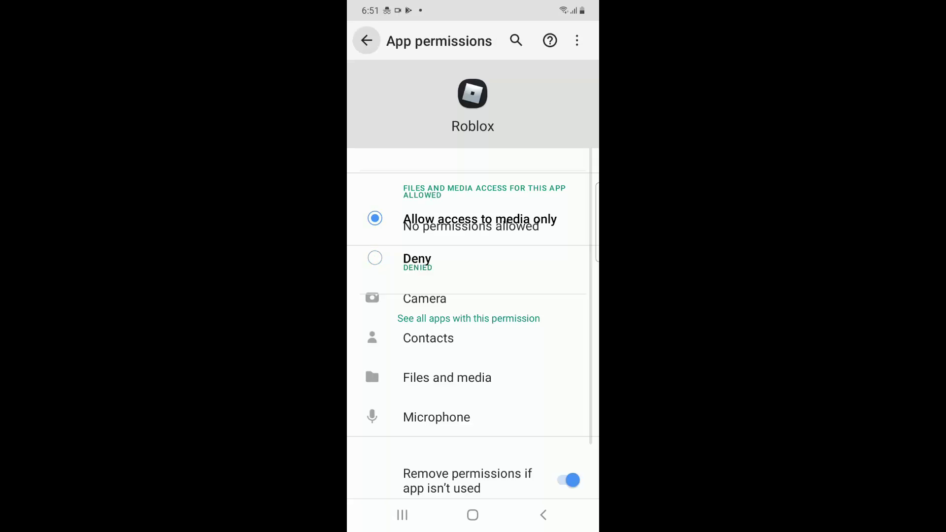
{"action": "left_click", "coordinate": [437, 391]}
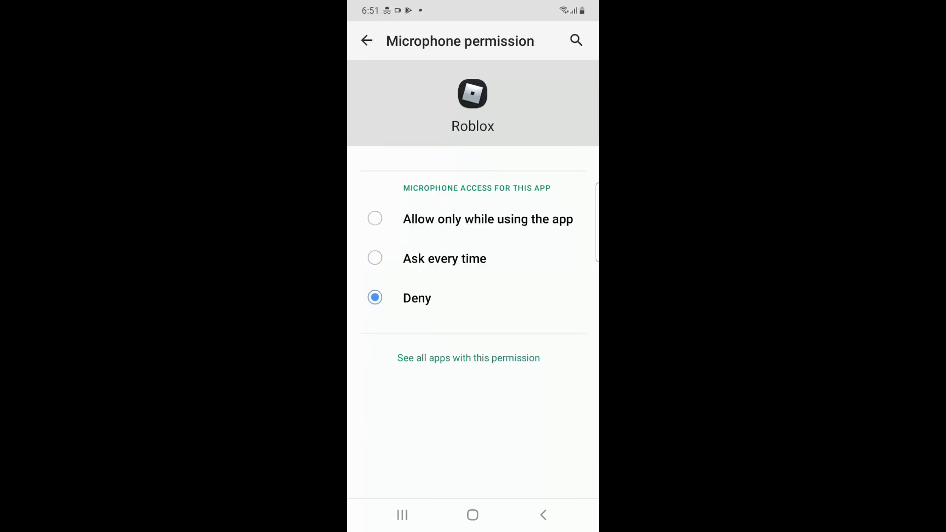
{"action": "left_click", "coordinate": [375, 218]}
{"action": "left_click", "coordinate": [367, 41]}
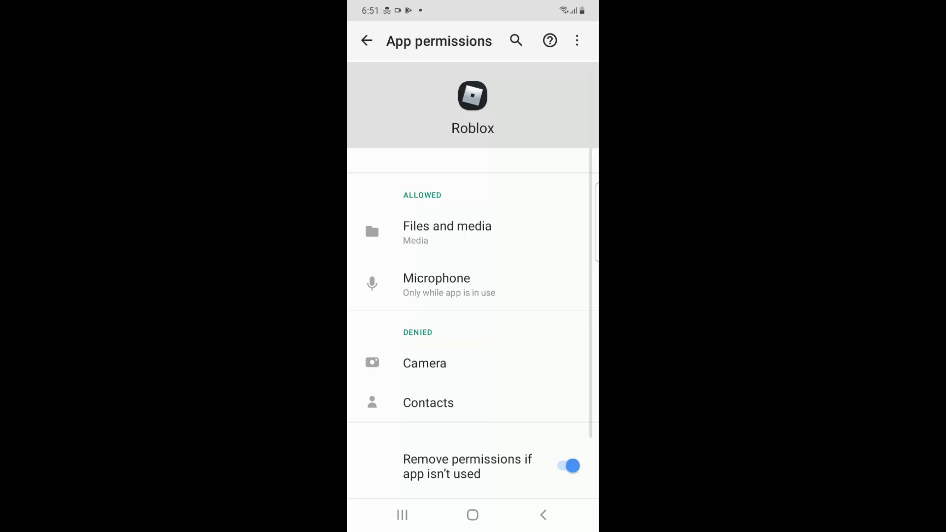
- Allow Roblox Camera access while using the app and Contacts access, then return to App info
{"action": "left_click", "coordinate": [424, 364]}
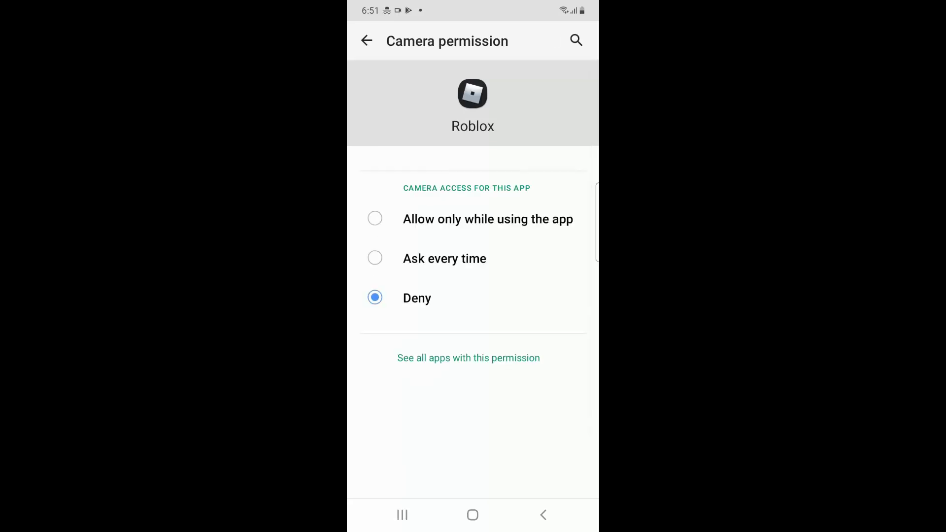
{"action": "left_click", "coordinate": [375, 218]}
{"action": "left_click", "coordinate": [366, 40]}
{"action": "left_click", "coordinate": [428, 414]}
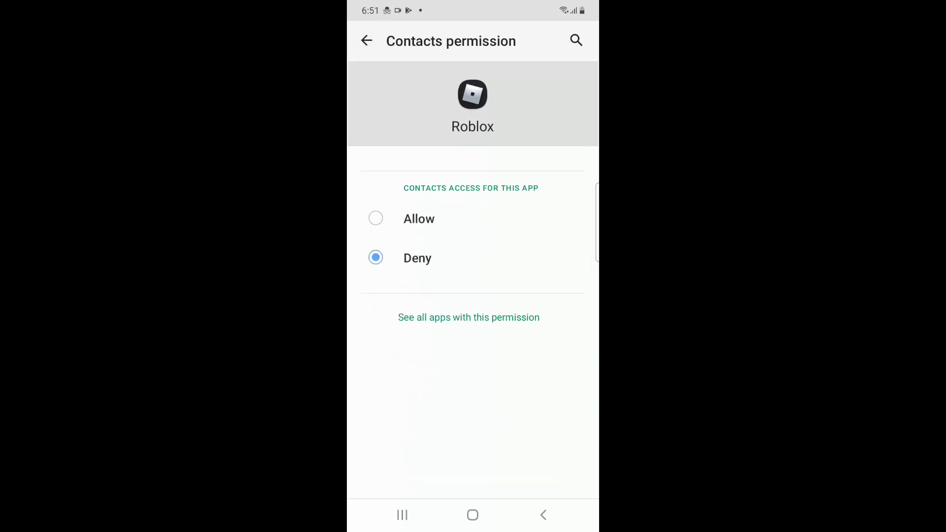
{"action": "left_click", "coordinate": [375, 218]}
{"action": "left_click", "coordinate": [367, 41]}
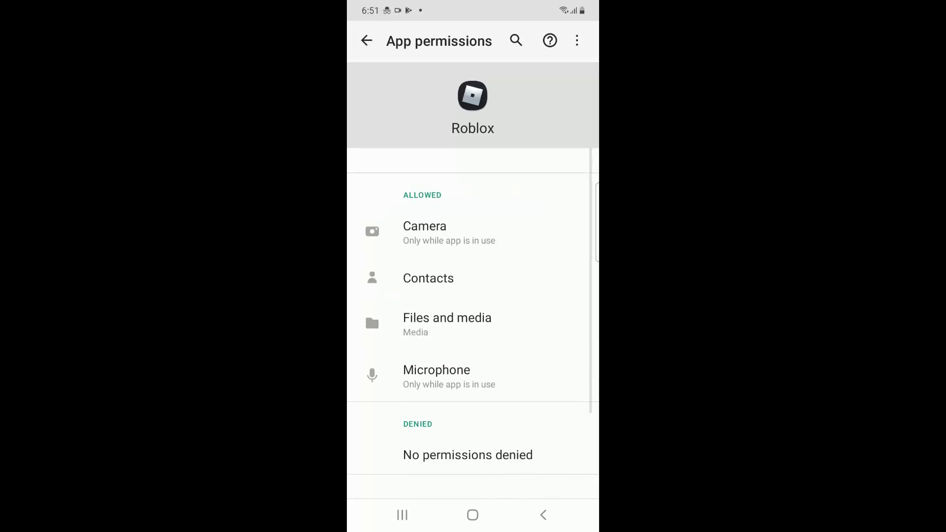
{"action": "left_click", "coordinate": [367, 41]}
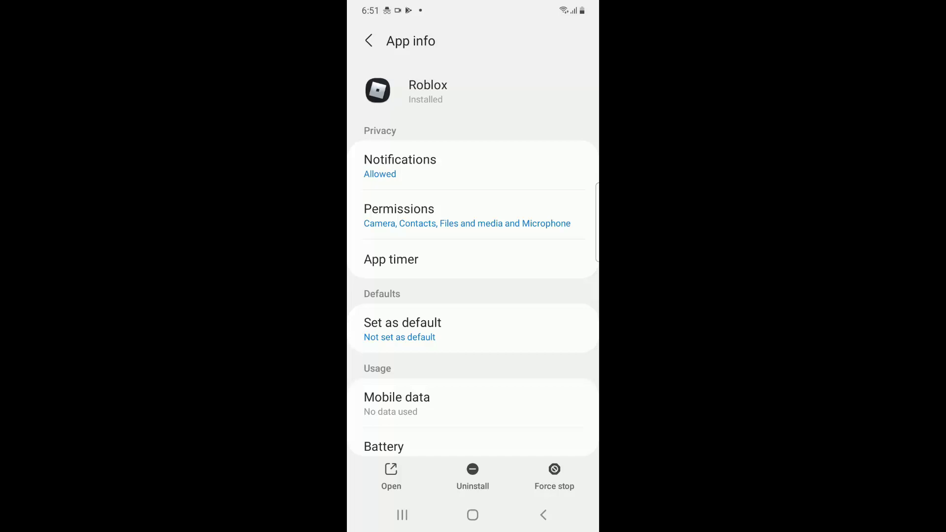
{"action": "scroll", "coordinate": [473, 263], "scroll_direction": "down", "scroll_amount": 5}
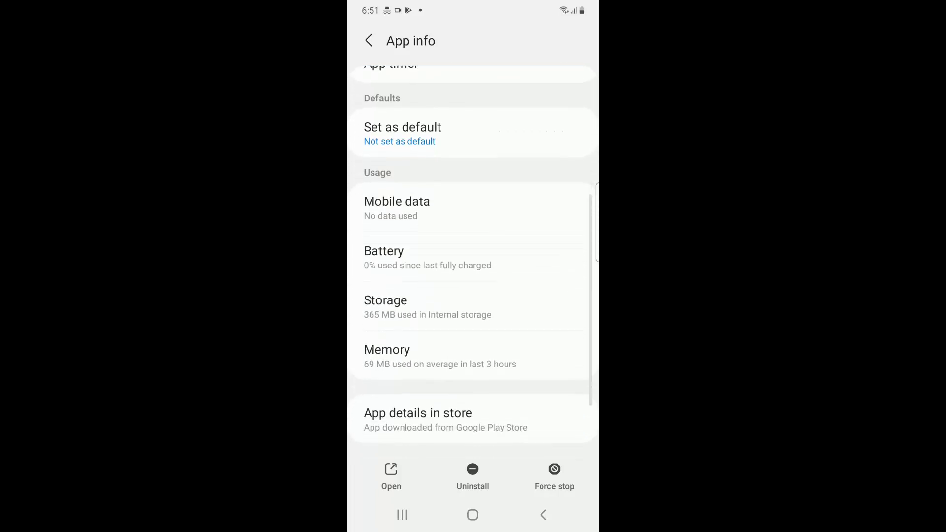
- Clear Roblox's cache and all its app data under Storage, confirming with OK
{"action": "left_click", "coordinate": [428, 287]}
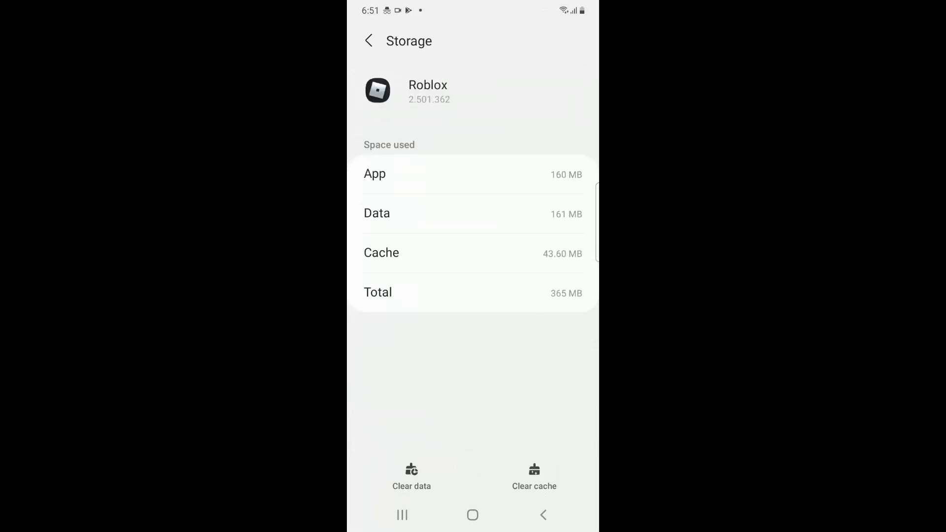
{"action": "left_click", "coordinate": [534, 478]}
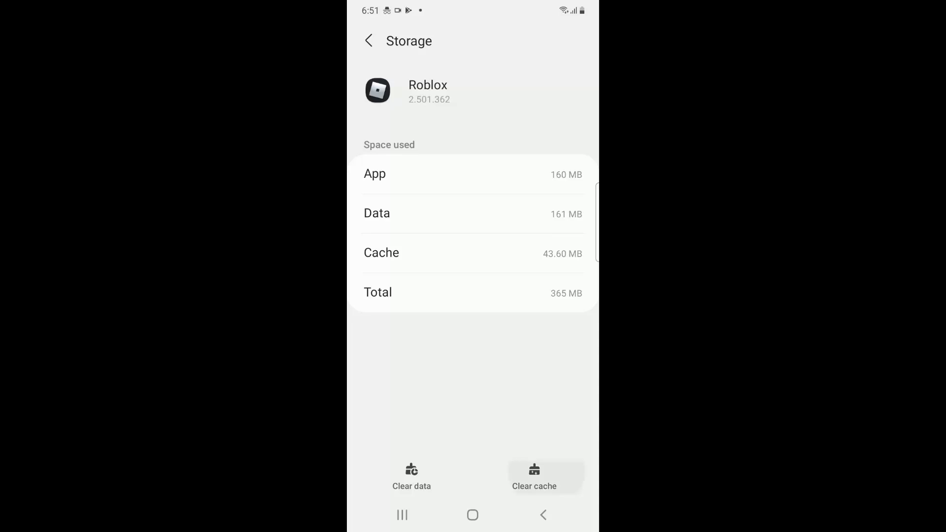
{"action": "left_click", "coordinate": [411, 478]}
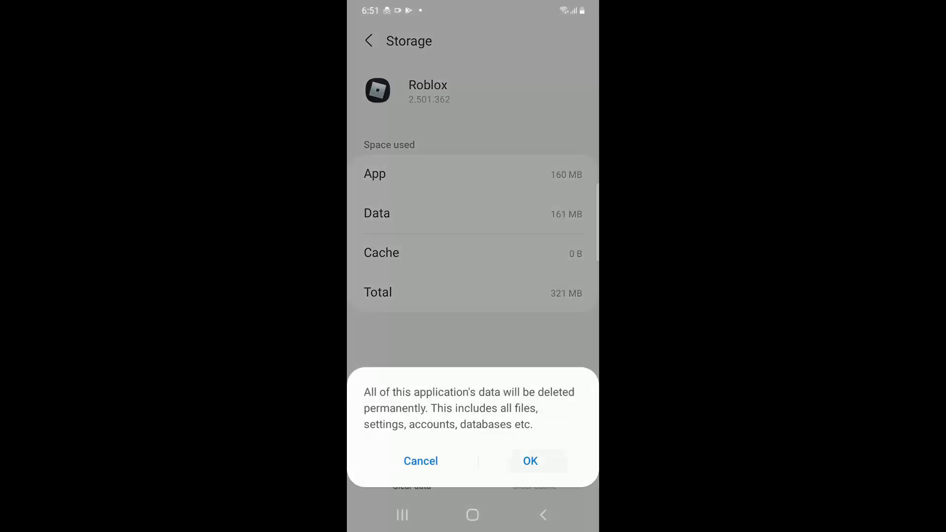
{"action": "left_click", "coordinate": [530, 461]}
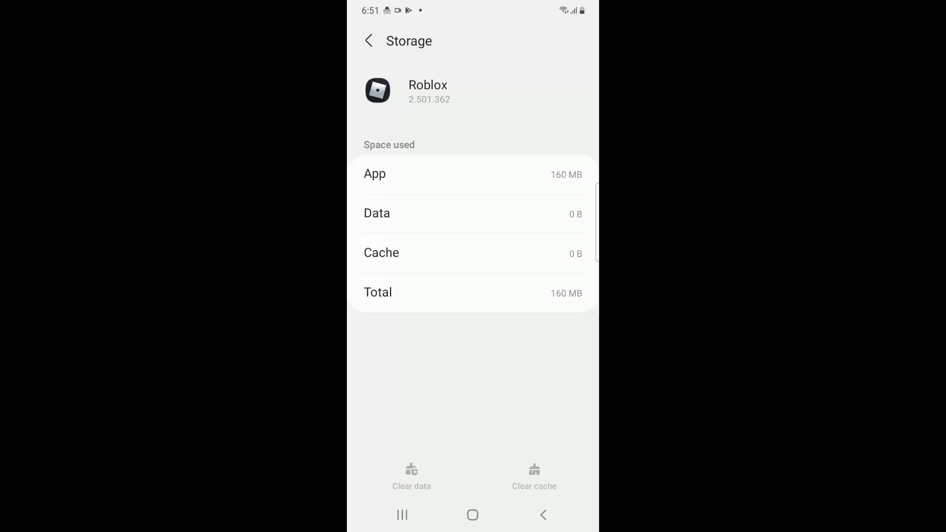
- Return to the phone's home screen
{"action": "left_click", "coordinate": [472, 514]}
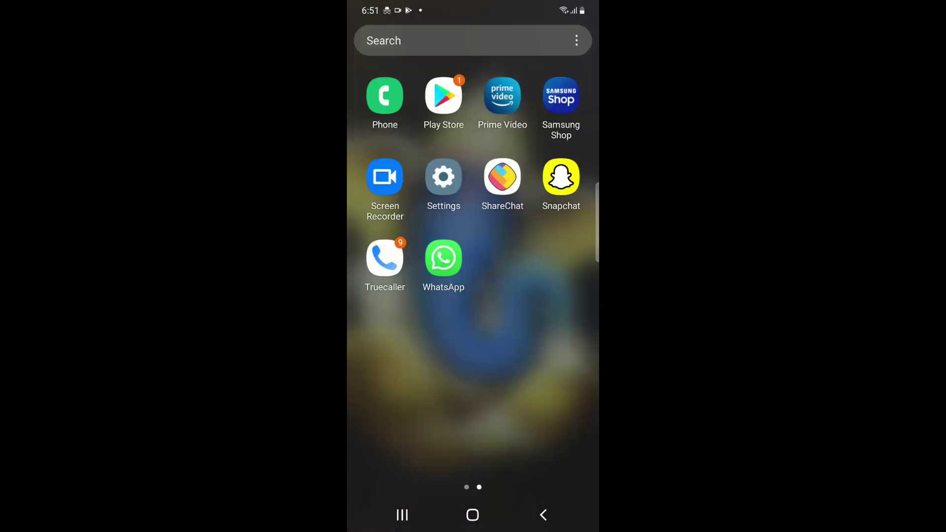